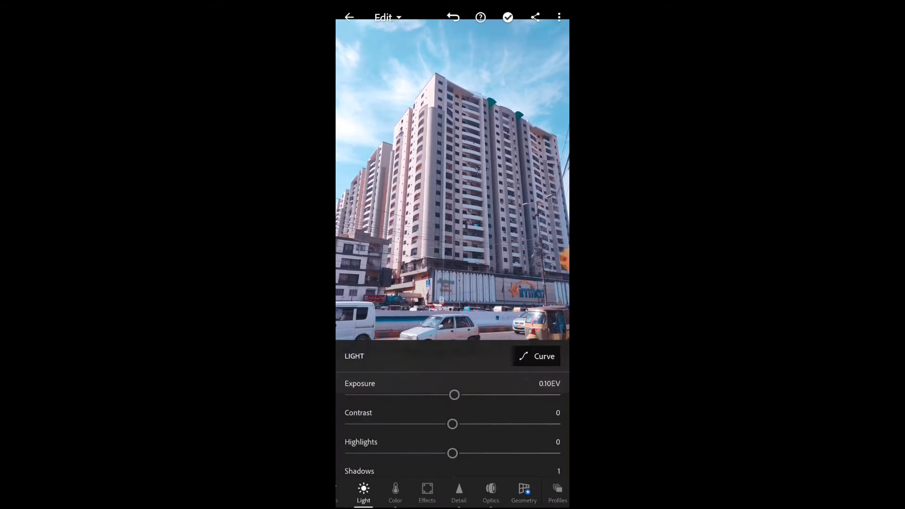
Set Contrast to 6, pull Highlights down to -100 and brighten Shadows to 47.
{"action": "left_click_drag", "start_coordinate": [452, 422], "coordinate": [451, 423]}
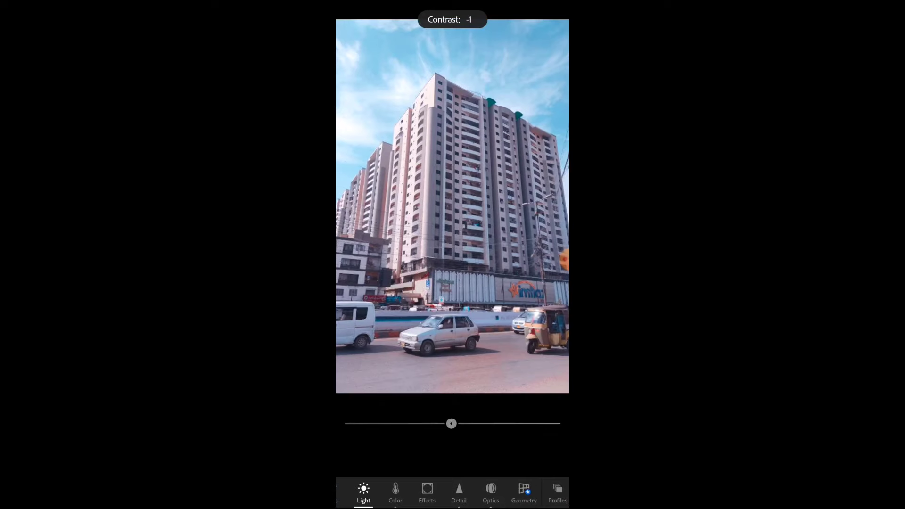
{"action": "left_click_drag", "start_coordinate": [451, 423], "coordinate": [458, 422]}
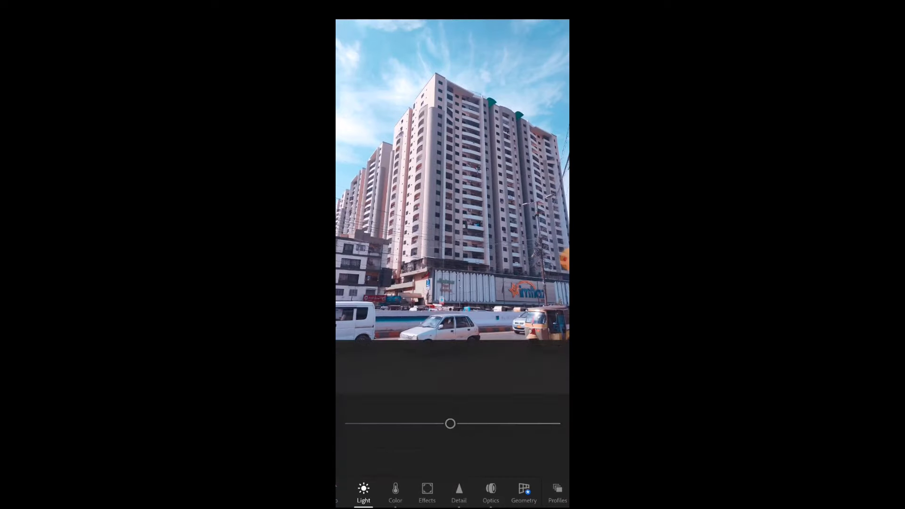
{"action": "scroll", "coordinate": [452, 424], "scroll_direction": "down", "scroll_amount": 1}
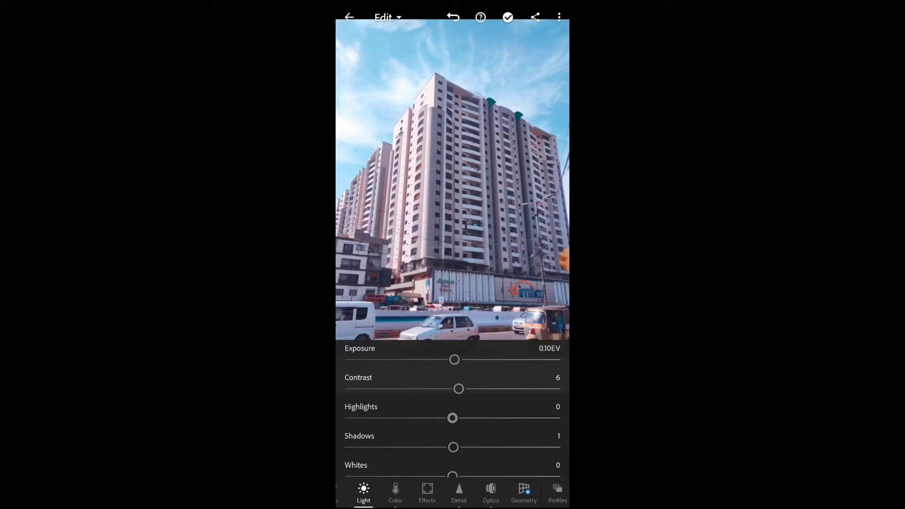
{"action": "left_click", "coordinate": [452, 418]}
{"action": "left_click_drag", "start_coordinate": [443, 418], "coordinate": [344, 419]}
{"action": "scroll", "coordinate": [452, 425], "scroll_direction": "down", "scroll_amount": 1}
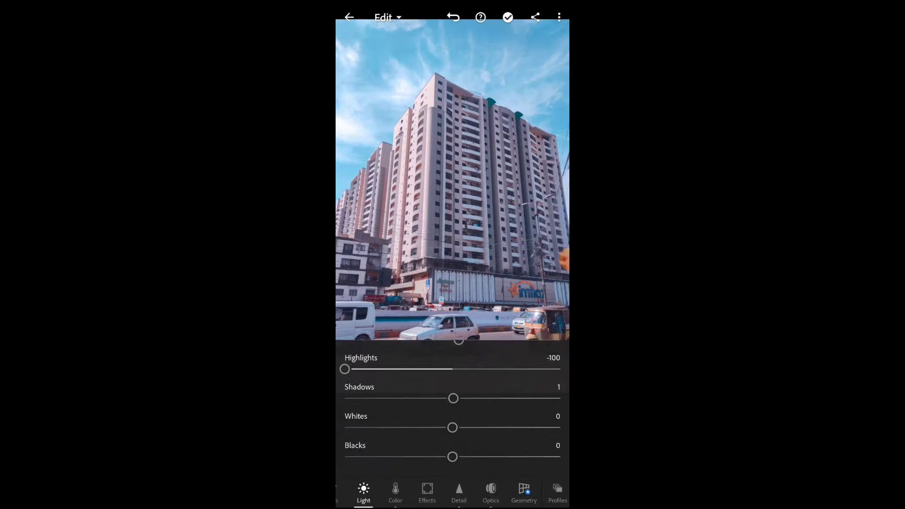
{"action": "left_click", "coordinate": [452, 398]}
{"action": "left_click_drag", "start_coordinate": [451, 398], "coordinate": [503, 398]}
Raise Whites to 12 and Blacks to 19.
{"action": "left_click", "coordinate": [452, 427]}
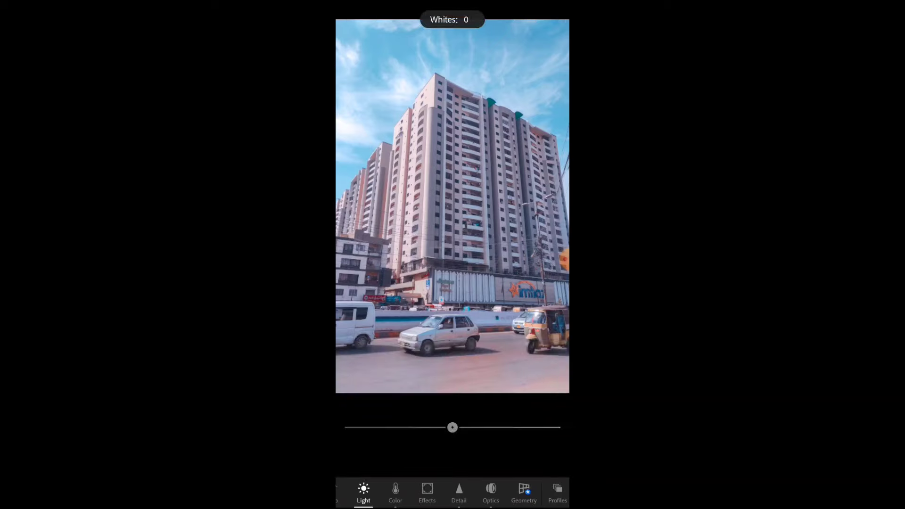
{"action": "left_click_drag", "start_coordinate": [448, 427], "coordinate": [465, 427]}
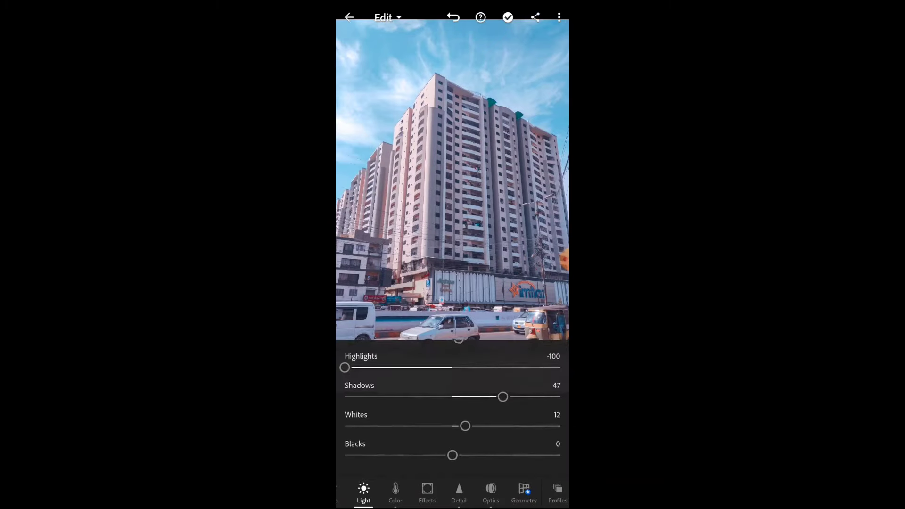
{"action": "left_click", "coordinate": [452, 456]}
{"action": "left_click_drag", "start_coordinate": [452, 451], "coordinate": [450, 452]}
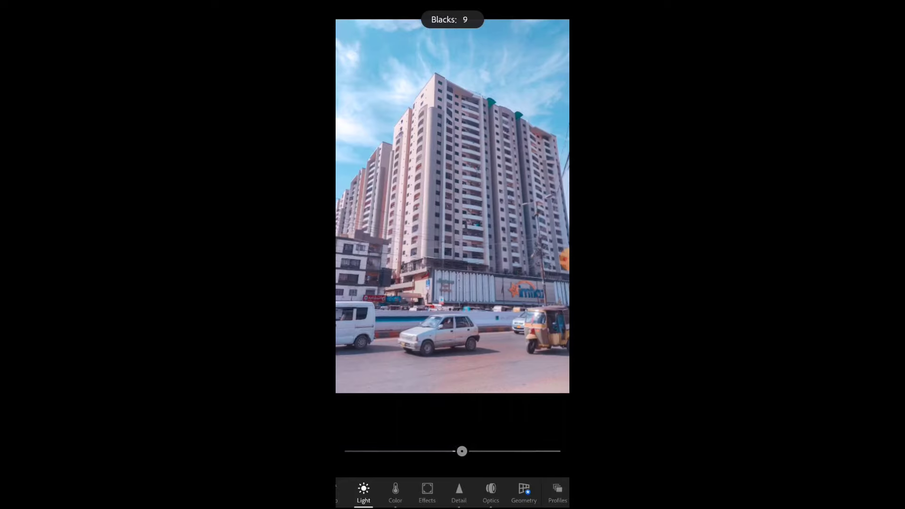
{"action": "left_click_drag", "start_coordinate": [462, 451], "coordinate": [472, 450]}
{"action": "scroll", "coordinate": [453, 411], "scroll_direction": "up", "scroll_amount": 3}
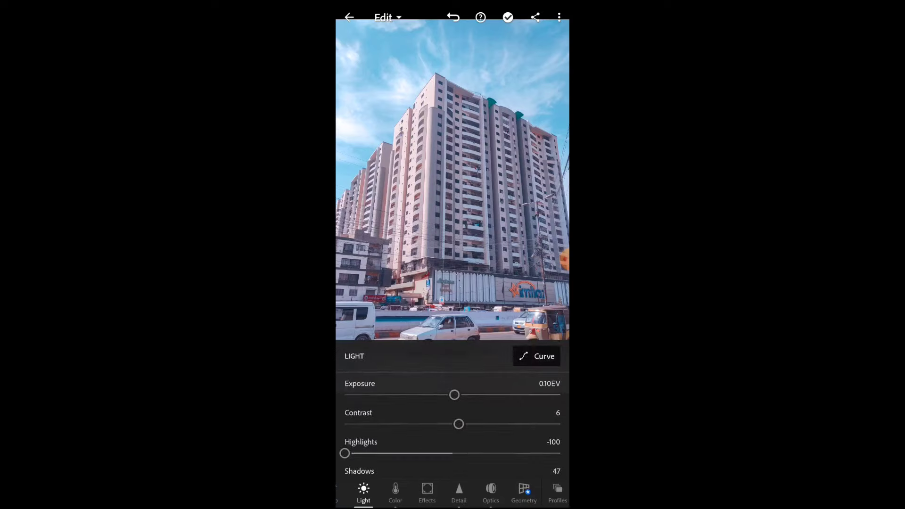
In Color Mix boost reds (hue 8, saturation 100, luminance 22), then set Vibrance to 50.
{"action": "left_click", "coordinate": [395, 492]}
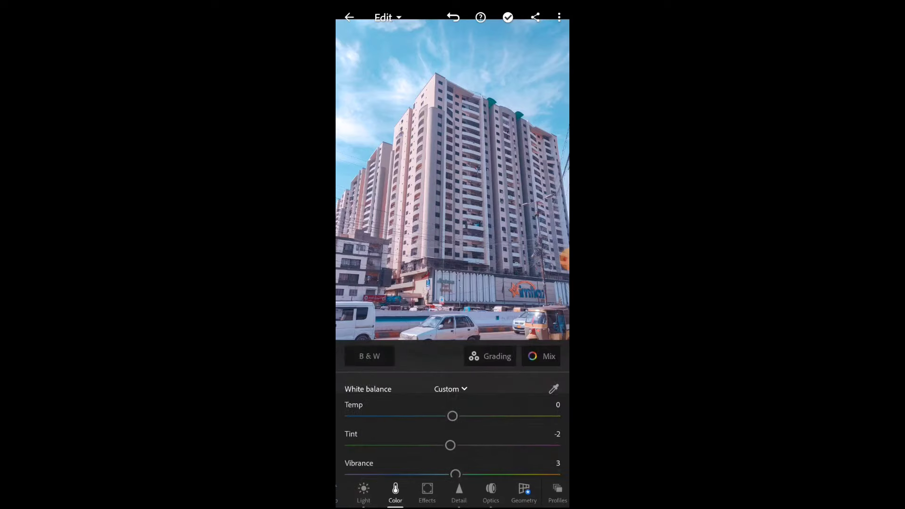
{"action": "left_click", "coordinate": [542, 355]}
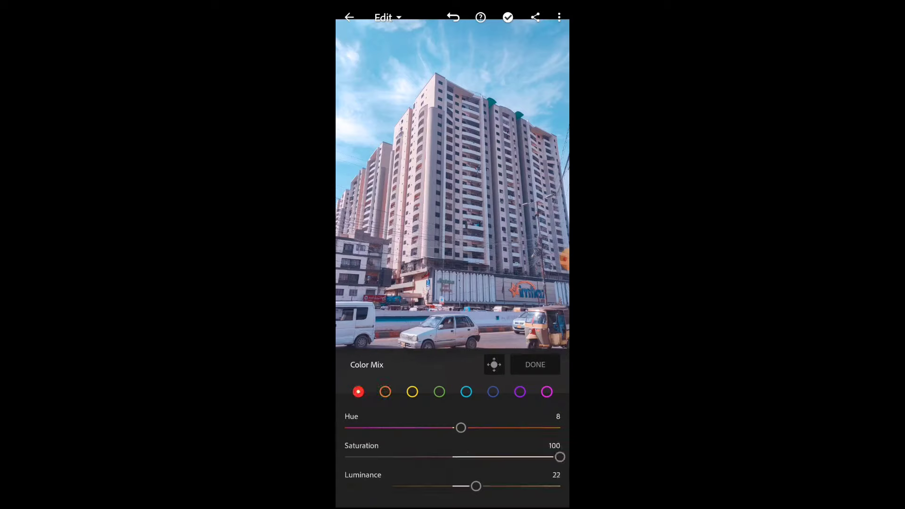
{"action": "left_click", "coordinate": [535, 364]}
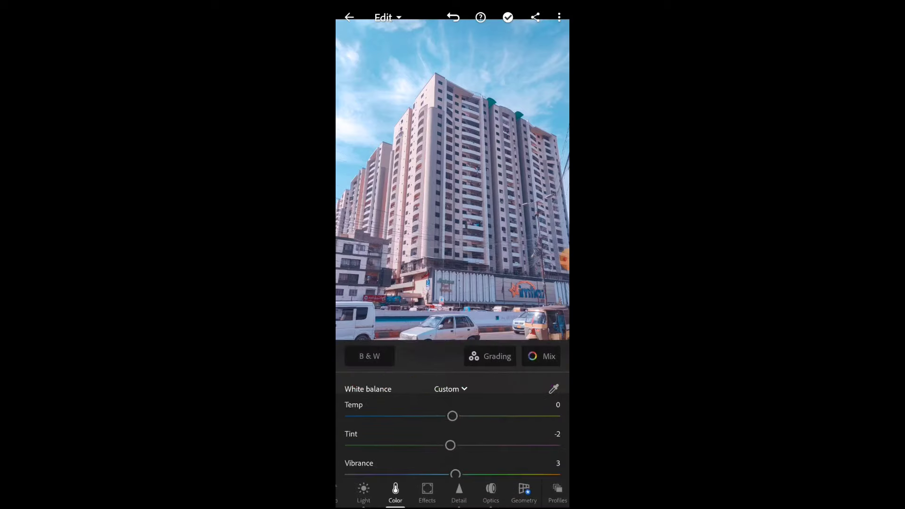
{"action": "scroll", "coordinate": [453, 410], "scroll_direction": "down", "scroll_amount": 2}
{"action": "left_click_drag", "start_coordinate": [455, 422], "coordinate": [505, 422]}
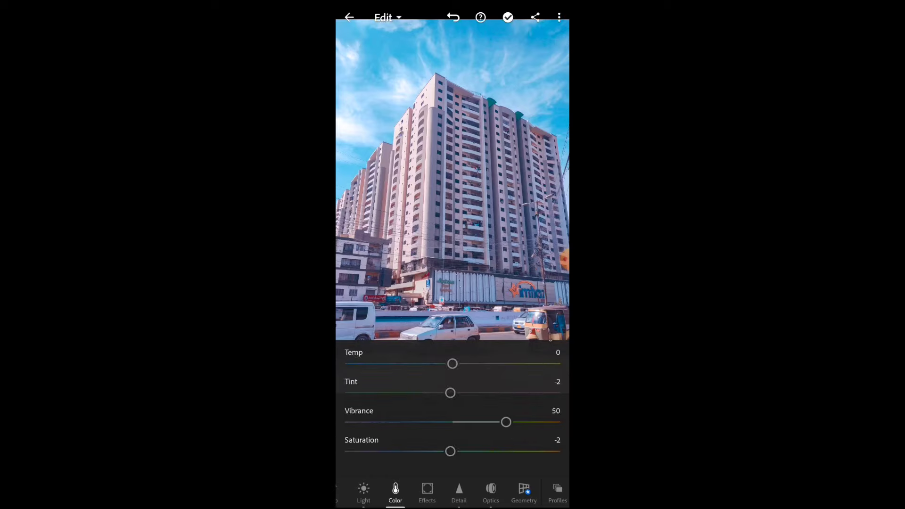
{"action": "scroll", "coordinate": [453, 409], "scroll_direction": "up", "scroll_amount": 2}
In Effects set Texture 6, Clarity 25 and Dehaze 25 with a -10 vignette.
{"action": "left_click", "coordinate": [427, 492]}
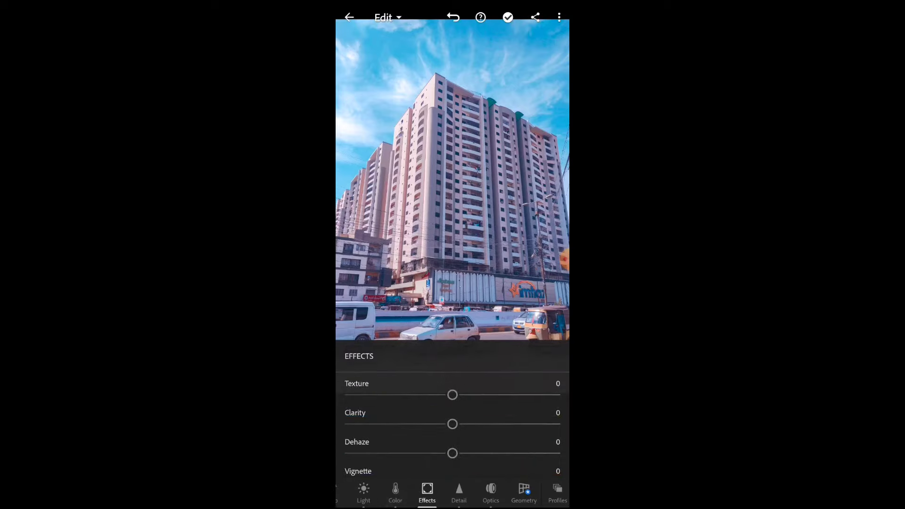
{"action": "scroll", "coordinate": [453, 425], "scroll_direction": "down", "scroll_amount": 1}
{"action": "mouse_move", "coordinate": [453, 384]}
{"action": "left_mouse_down"}
{"action": "mouse_move", "coordinate": [440, 386]}
{"action": "mouse_move", "coordinate": [458, 387]}
{"action": "left_mouse_up"}
{"action": "scroll", "coordinate": [452, 424], "scroll_direction": "down", "scroll_amount": 1}
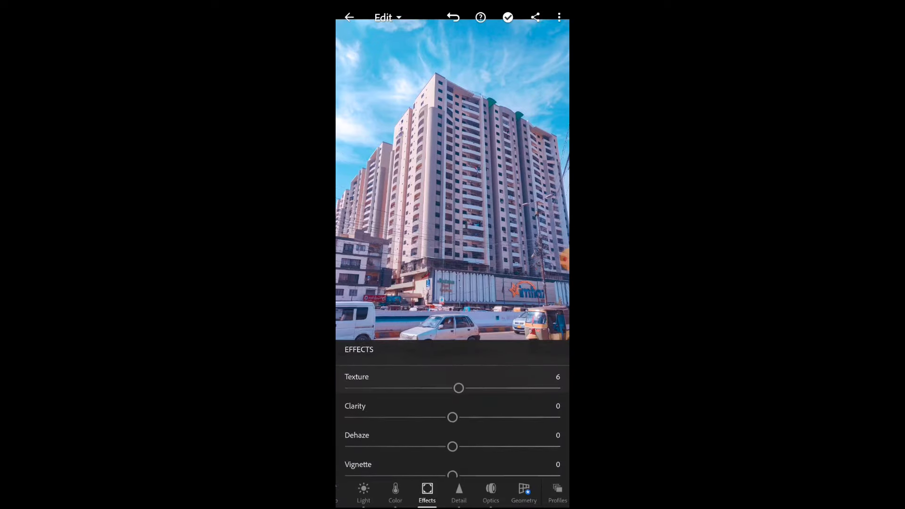
{"action": "scroll", "coordinate": [453, 410], "scroll_direction": "down", "scroll_amount": 2}
{"action": "left_click_drag", "start_coordinate": [452, 371], "coordinate": [479, 371]}
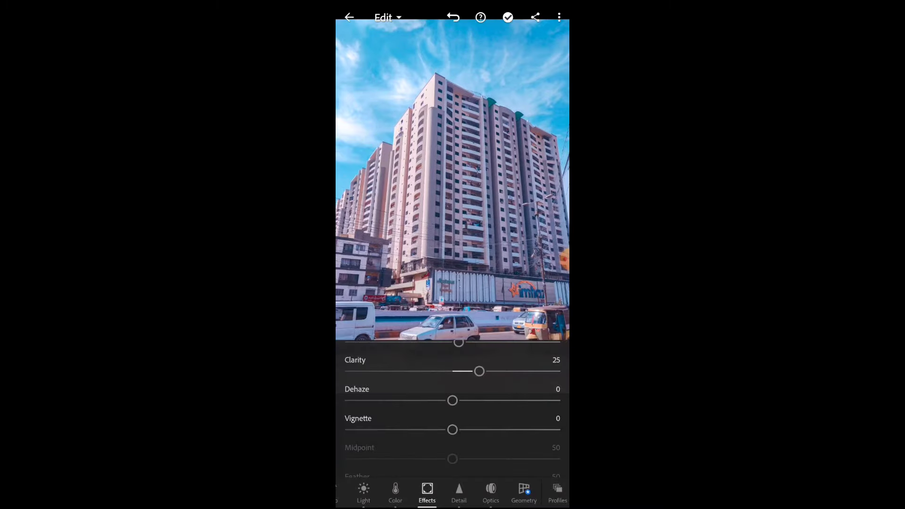
{"action": "mouse_move", "coordinate": [453, 400]}
{"action": "left_mouse_down"}
{"action": "mouse_move", "coordinate": [479, 400]}
{"action": "mouse_move", "coordinate": [441, 423]}
{"action": "left_mouse_up"}
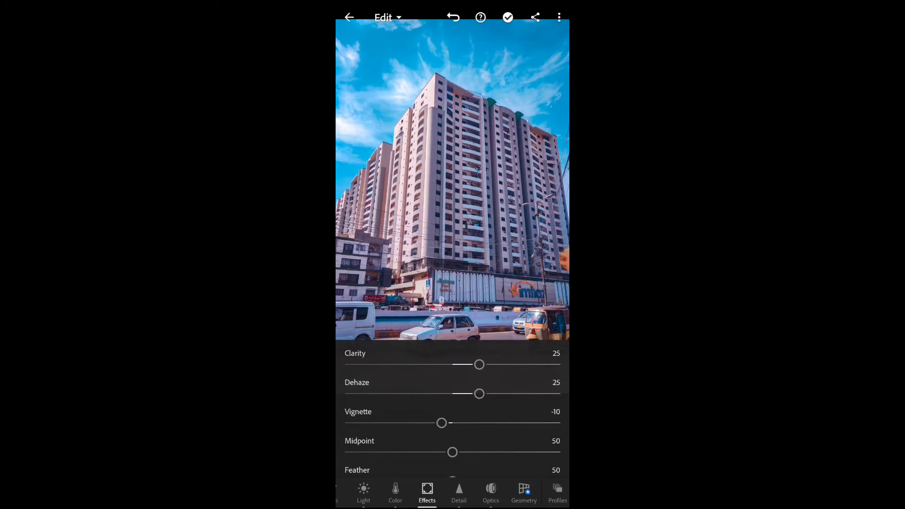
{"action": "scroll", "coordinate": [452, 410], "scroll_direction": "down", "scroll_amount": 5}
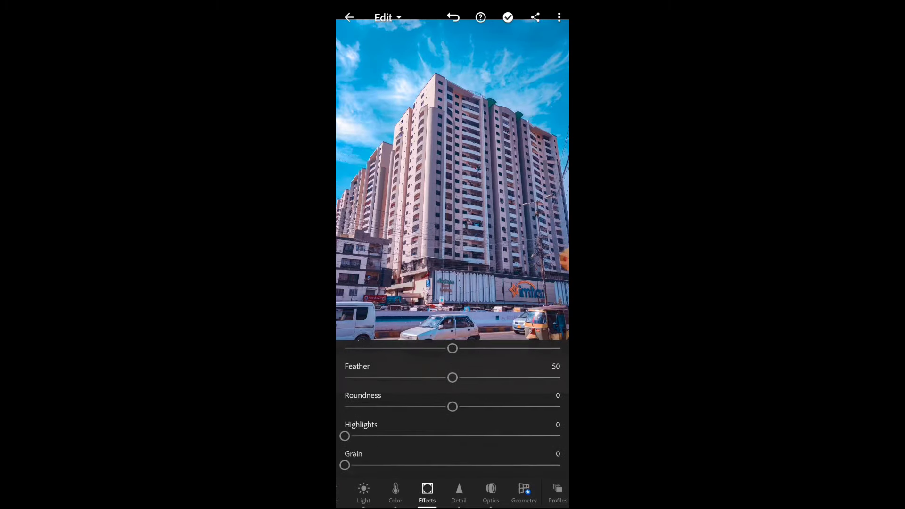
{"action": "scroll", "coordinate": [452, 411], "scroll_direction": "up", "scroll_amount": 2}
{"action": "scroll", "coordinate": [452, 410], "scroll_direction": "up", "scroll_amount": 2}
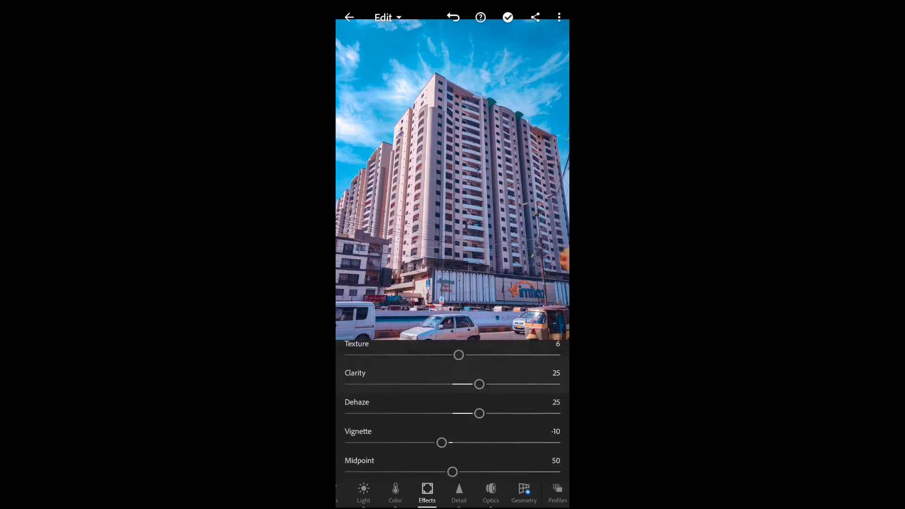
{"action": "scroll", "coordinate": [453, 409], "scroll_direction": "up", "scroll_amount": 2}
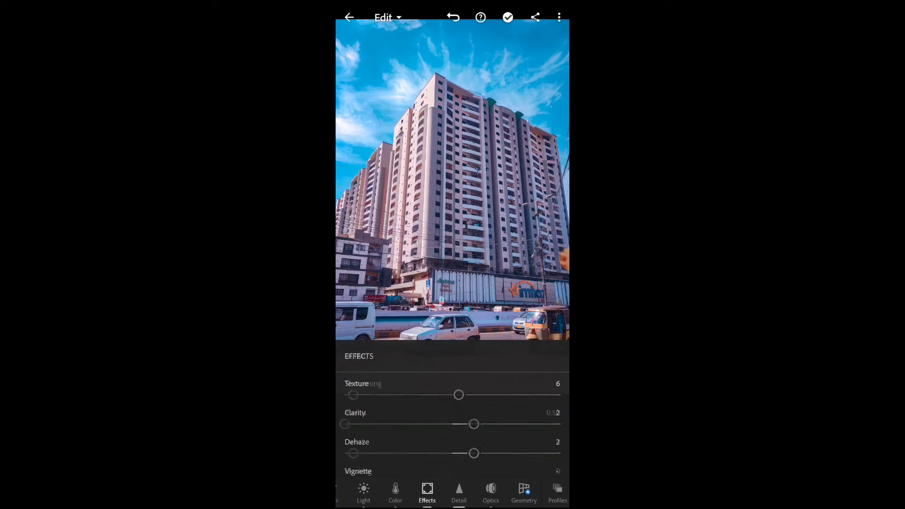
In Detail set sharpening Radius to 1.00 with Detail 25.
{"action": "left_click", "coordinate": [458, 492]}
{"action": "left_click_drag", "start_coordinate": [523, 493], "coordinate": [452, 492]}
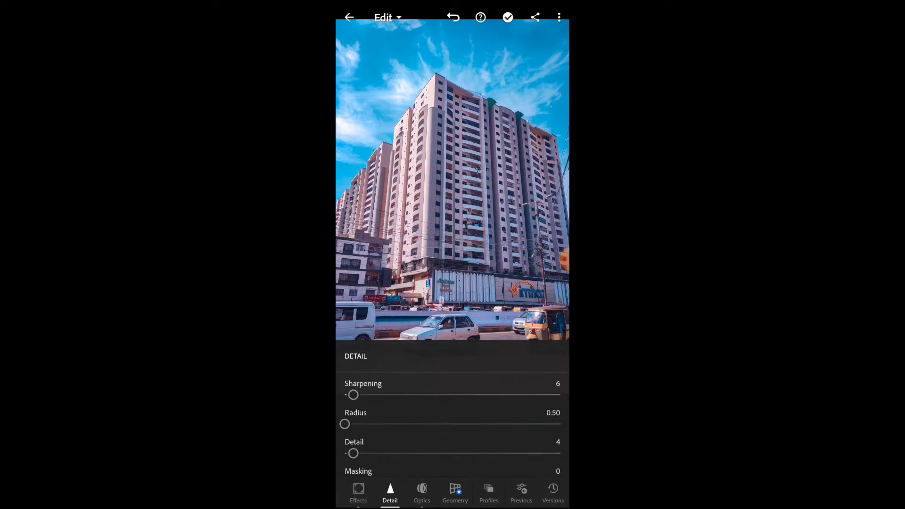
{"action": "scroll", "coordinate": [453, 424], "scroll_direction": "down", "scroll_amount": 2}
{"action": "left_click", "coordinate": [344, 360]}
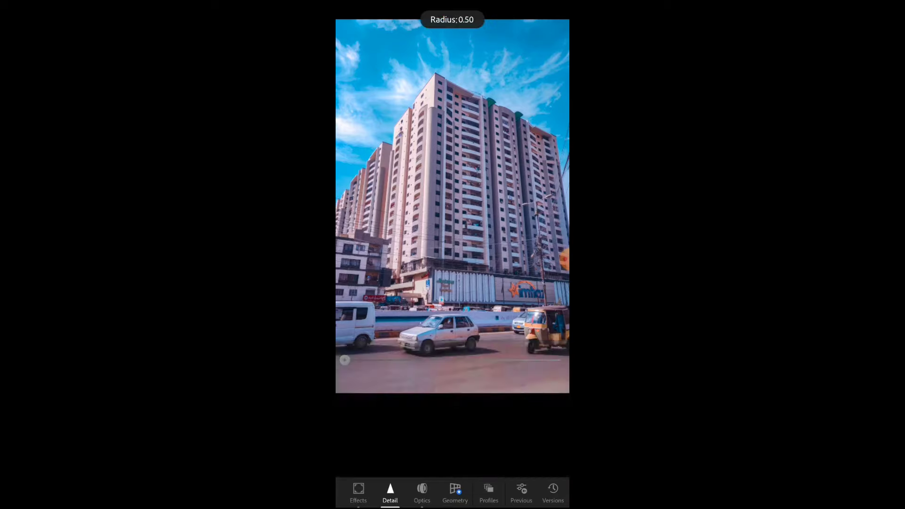
{"action": "left_click_drag", "start_coordinate": [344, 360], "coordinate": [388, 360]}
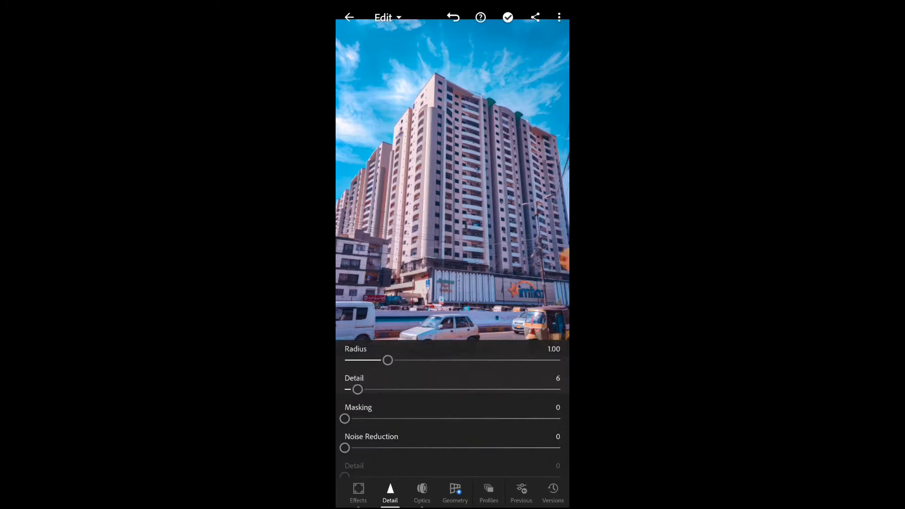
{"action": "left_click_drag", "start_coordinate": [357, 388], "coordinate": [398, 389]}
{"action": "scroll", "coordinate": [452, 425], "scroll_direction": "down", "scroll_amount": 2}
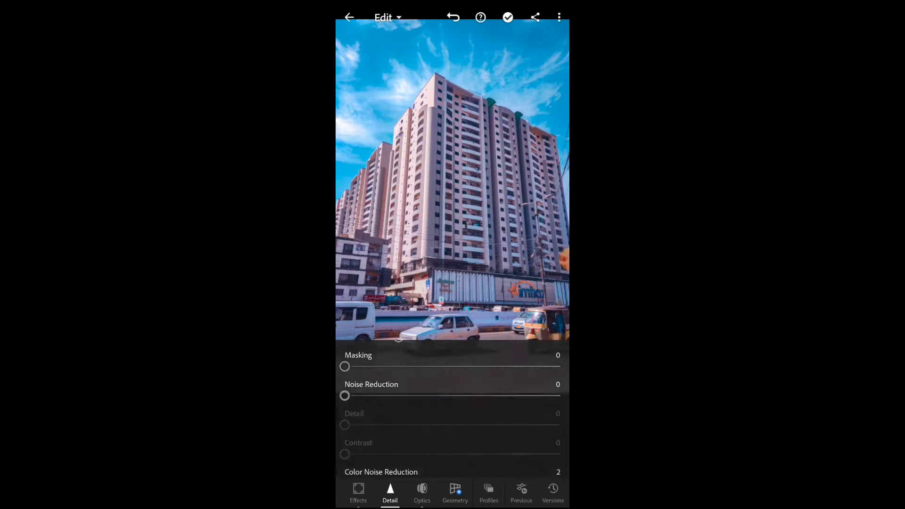
{"action": "left_click_drag", "start_coordinate": [344, 395], "coordinate": [367, 388]}
{"action": "scroll", "coordinate": [453, 424], "scroll_direction": "down", "scroll_amount": 1}
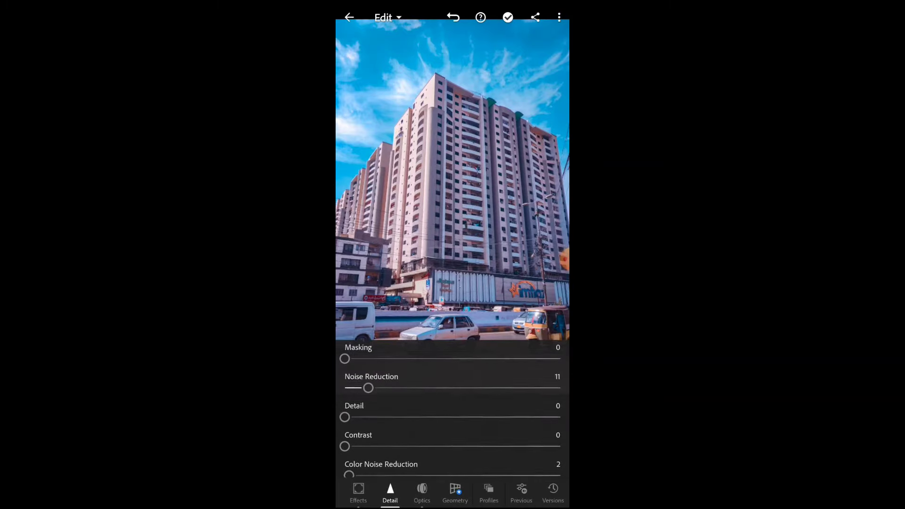
{"action": "scroll", "coordinate": [452, 424], "scroll_direction": "down", "scroll_amount": 1}
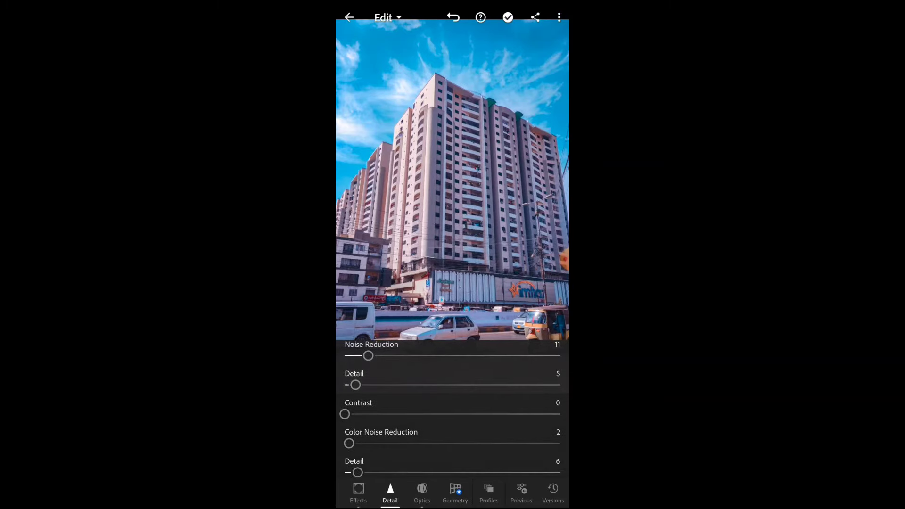
{"action": "left_click_drag", "start_coordinate": [355, 385], "coordinate": [394, 385]}
{"action": "scroll", "coordinate": [452, 410], "scroll_direction": "down", "scroll_amount": 2}
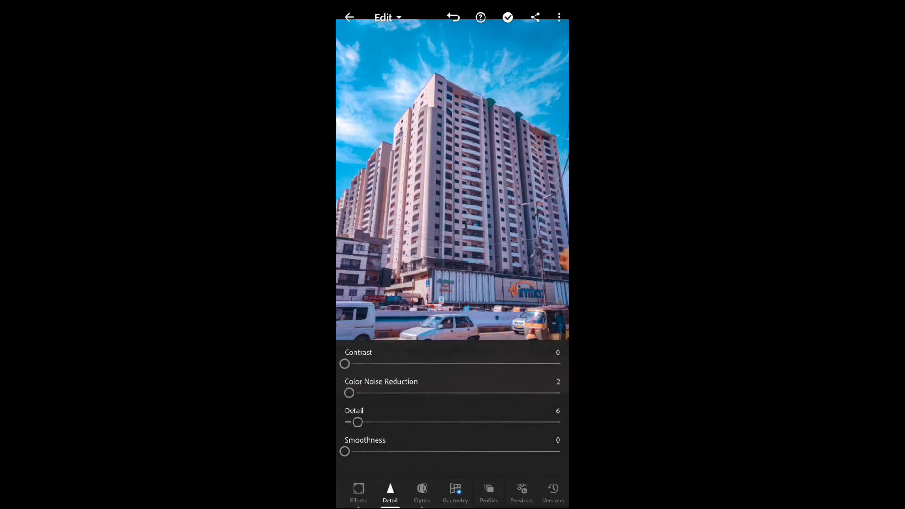
Set noise reduction Contrast 12, colour noise reduction 12 with Detail 50, and Sharpening 13.
{"action": "left_click_drag", "start_coordinate": [344, 364], "coordinate": [370, 363]}
{"action": "left_click_drag", "start_coordinate": [349, 392], "coordinate": [370, 392]}
{"action": "left_click_drag", "start_coordinate": [357, 422], "coordinate": [453, 422]}
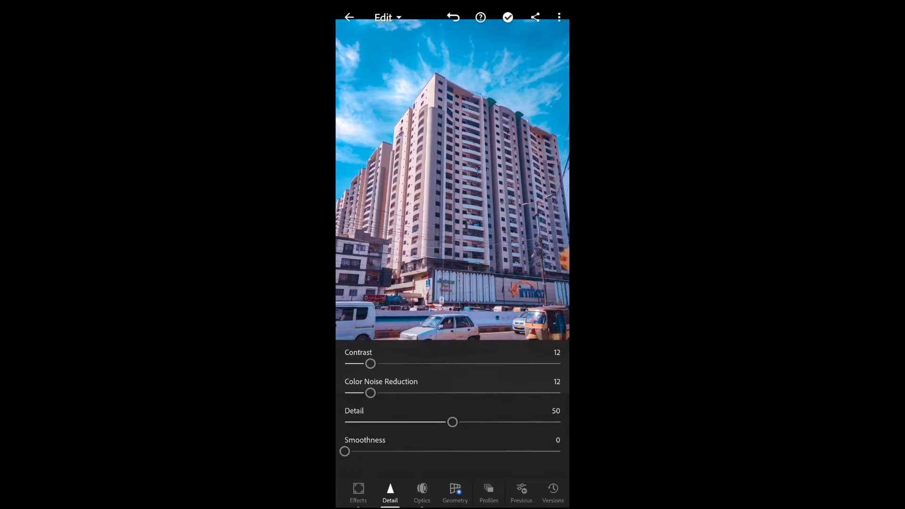
{"action": "scroll", "coordinate": [452, 410], "scroll_direction": "up", "scroll_amount": 5}
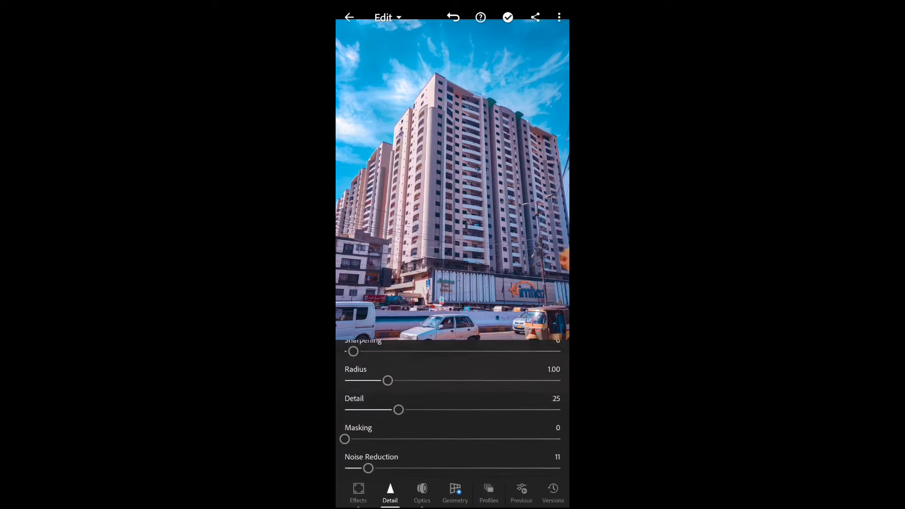
{"action": "left_click_drag", "start_coordinate": [353, 394], "coordinate": [362, 394]}
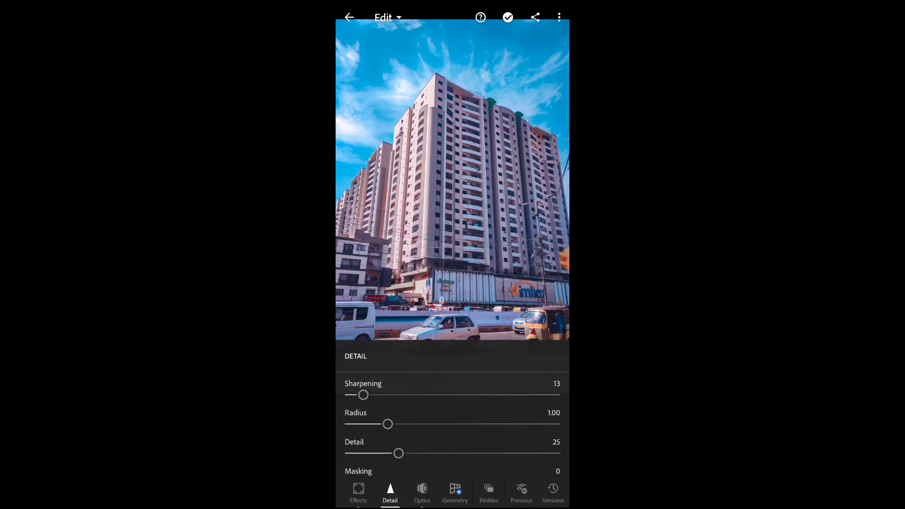
Collapse the Optics panel so the finished edited photo fills the view.
{"action": "left_click", "coordinate": [421, 492]}
{"action": "left_click", "coordinate": [421, 493]}
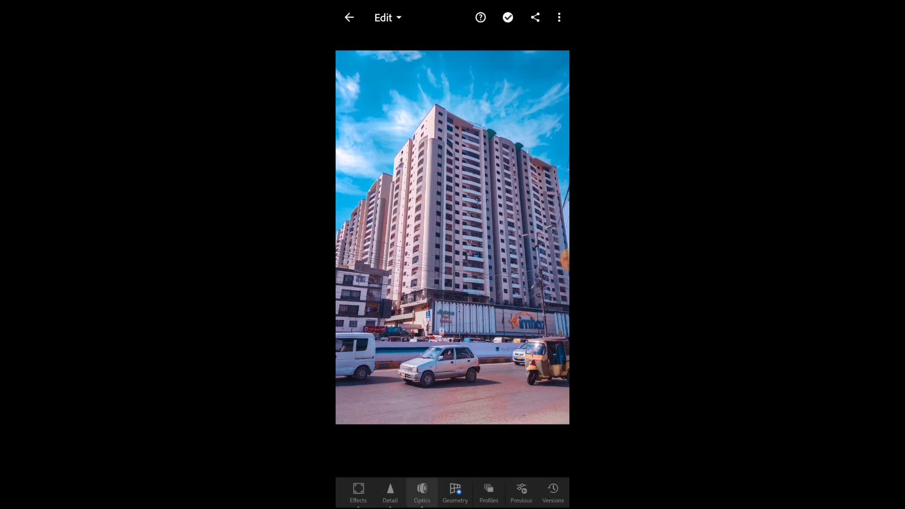
{"action": "scroll", "coordinate": [452, 493], "scroll_direction": "left", "scroll_amount": 10}
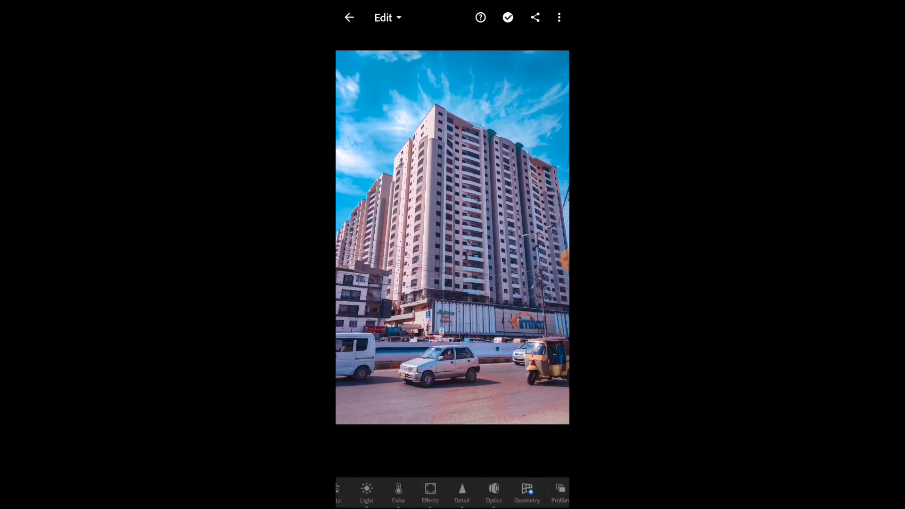